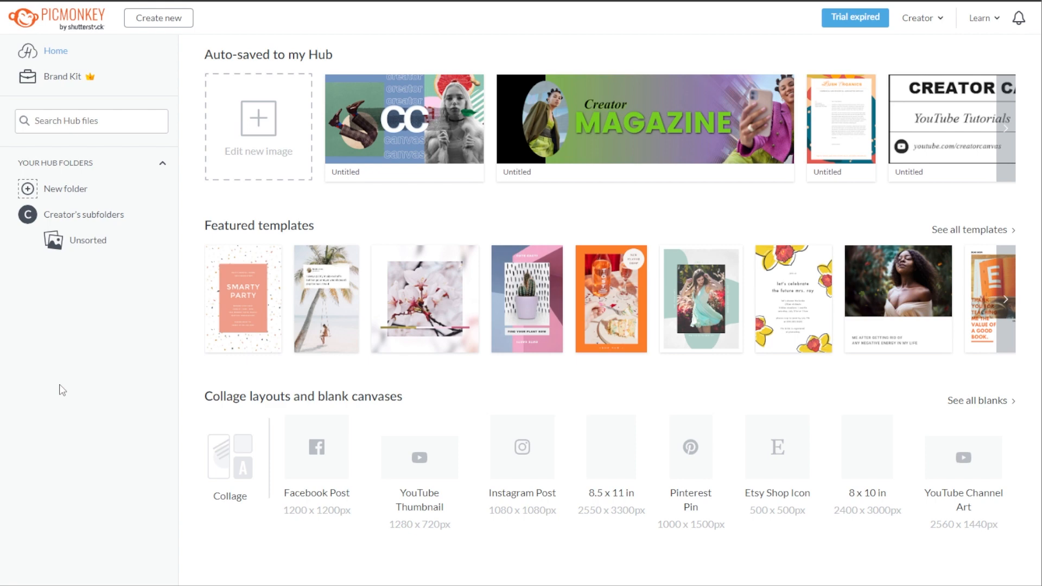
Create a new blank canvas with a custom size of 2000 x 2000 pixels.
left_click(282, 133)
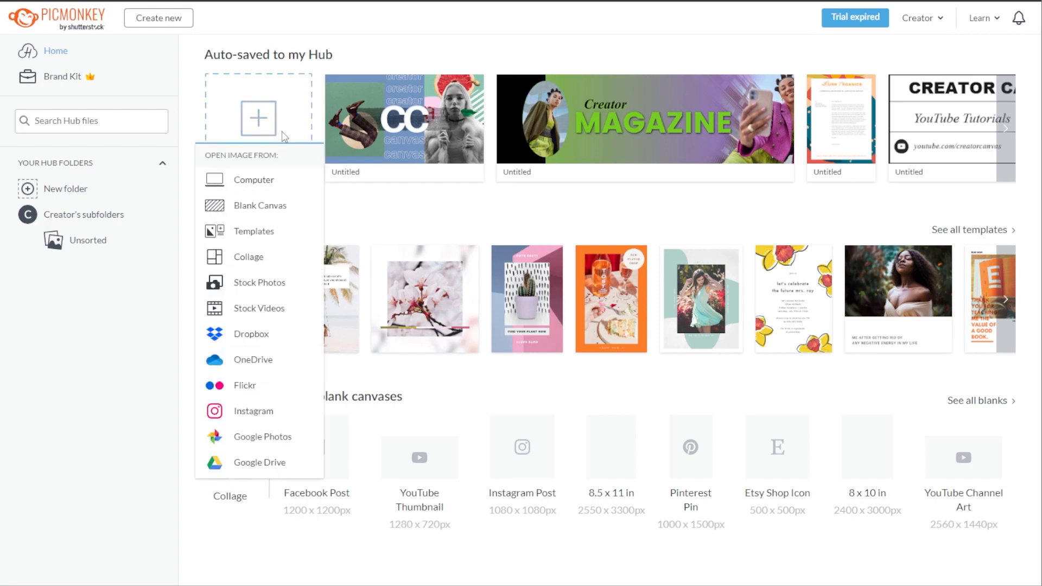
left_click(279, 216)
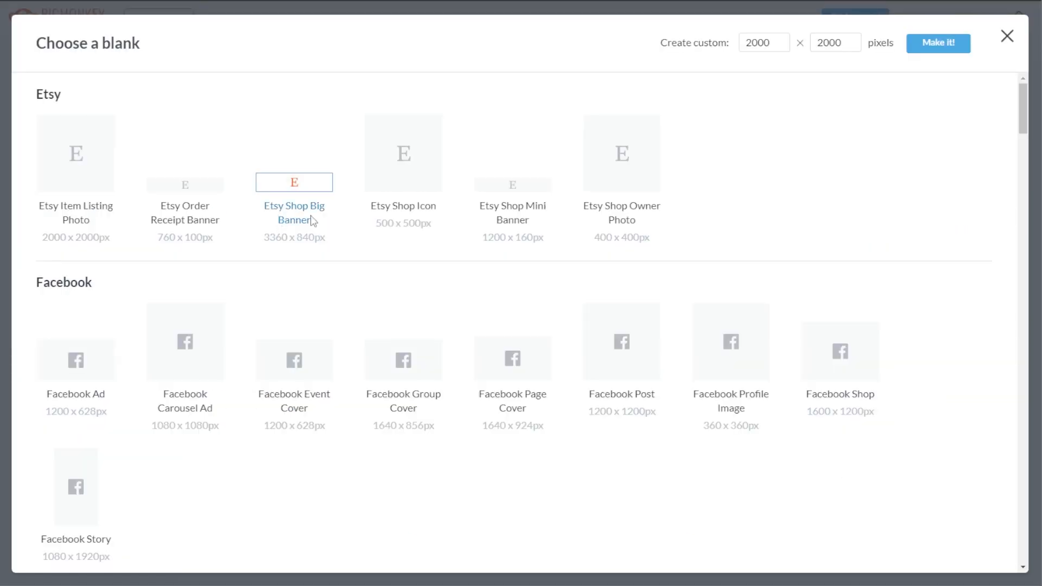
scroll(933, 216, "down", 1)
scroll(933, 217, "down", 15)
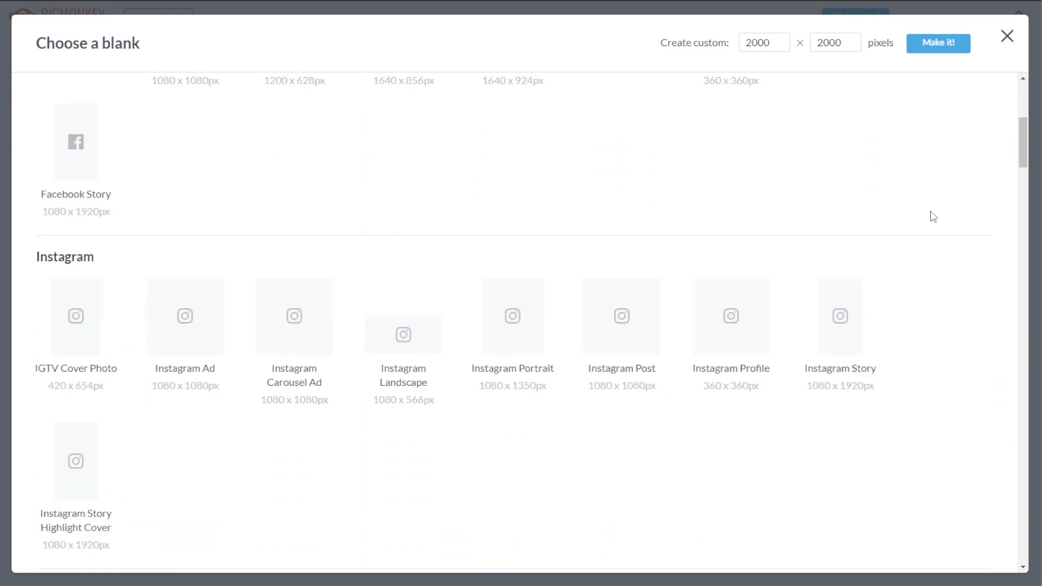
scroll(933, 217, "down", 10)
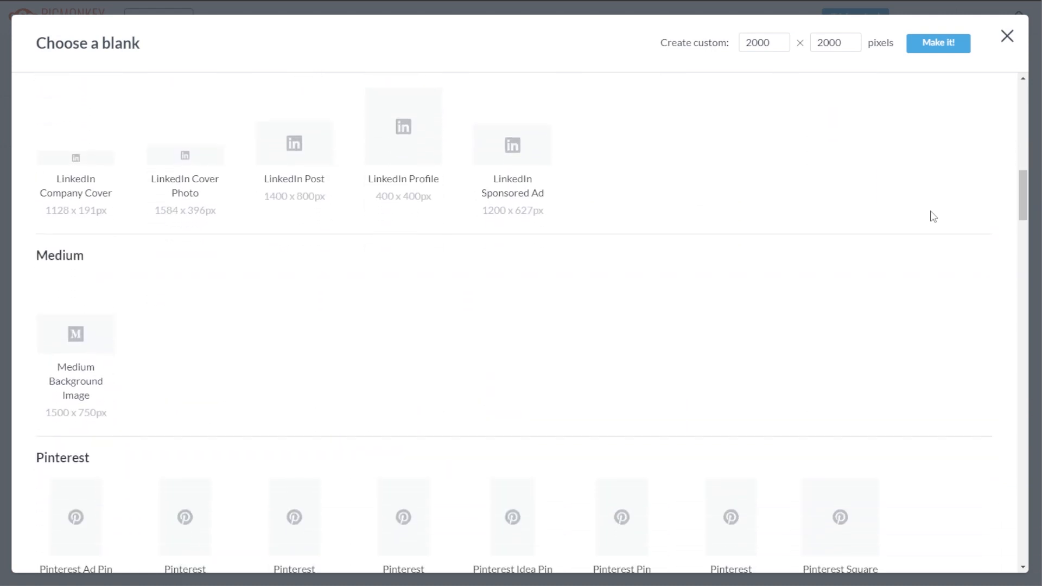
scroll(933, 217, "down", 1)
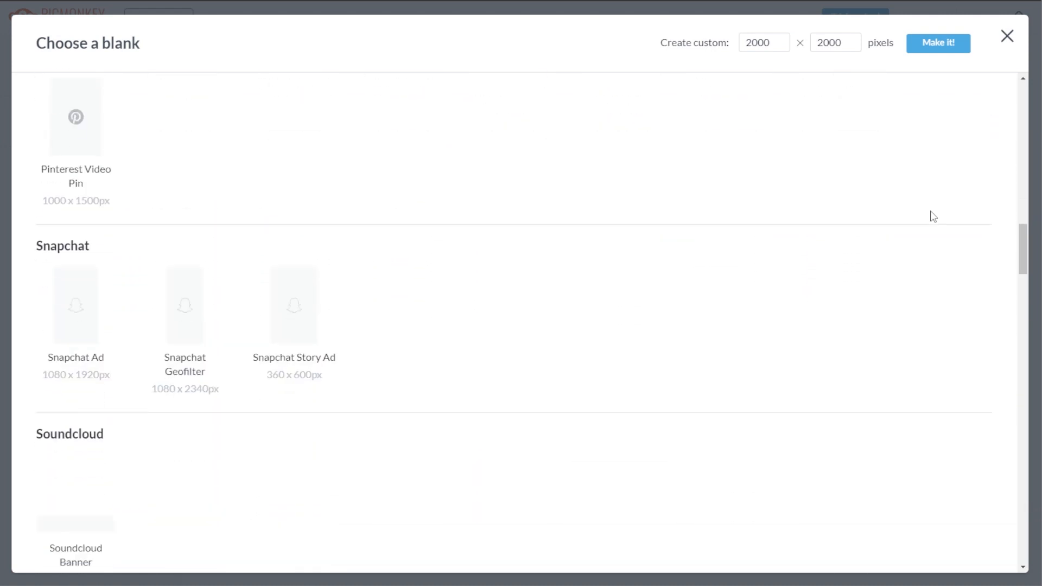
double_click(784, 43)
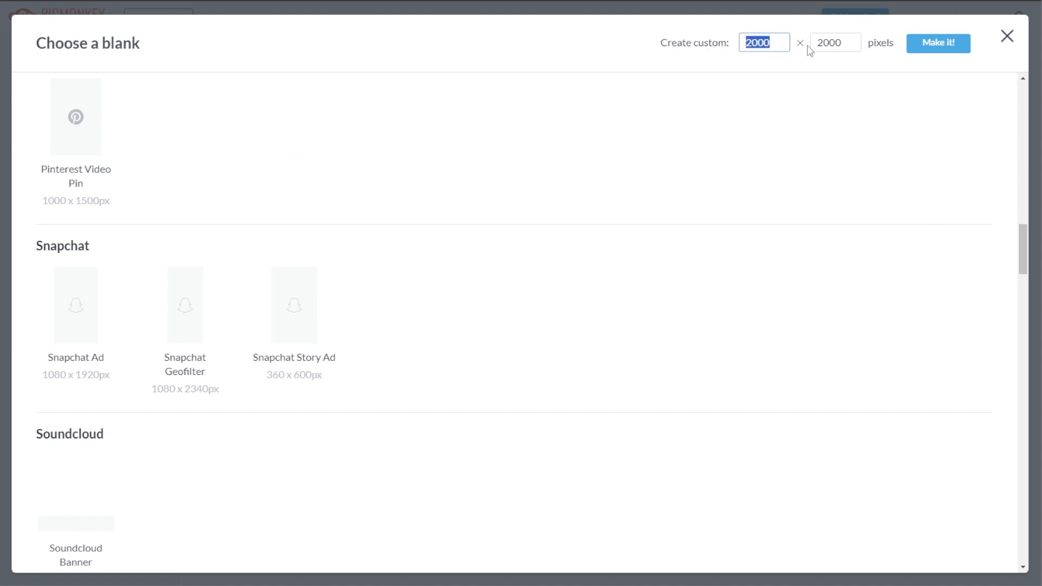
double_click(846, 44)
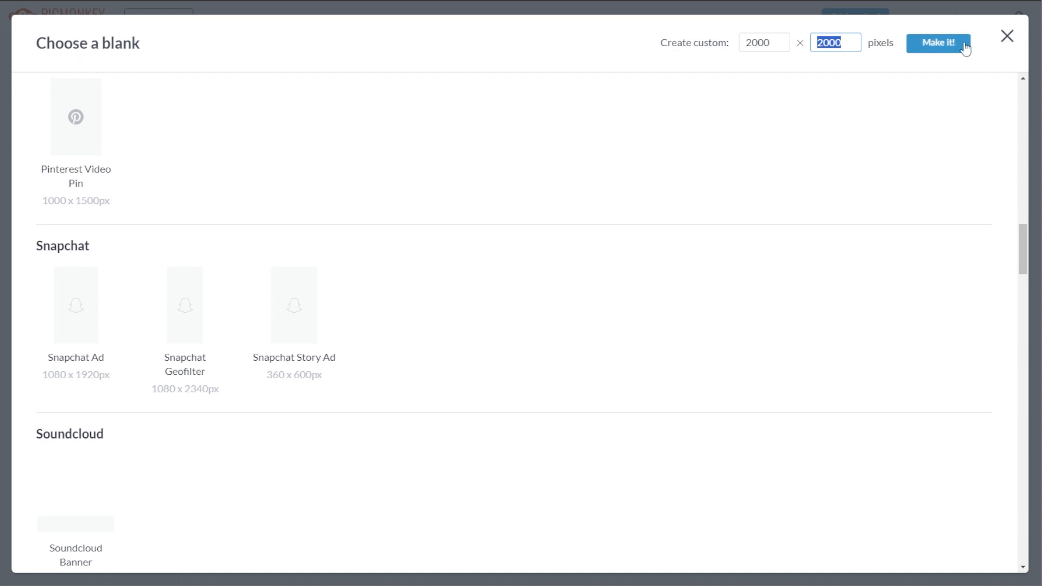
left_click(936, 43)
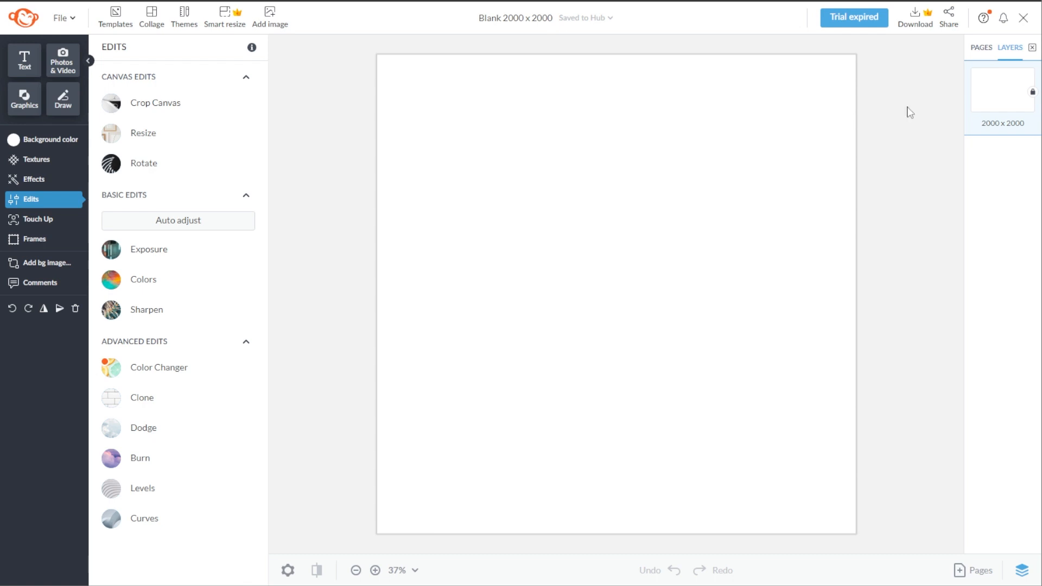
Search the graphics library for "minimal" and add the Minimal Diagram graphic to the canvas.
left_click(23, 100)
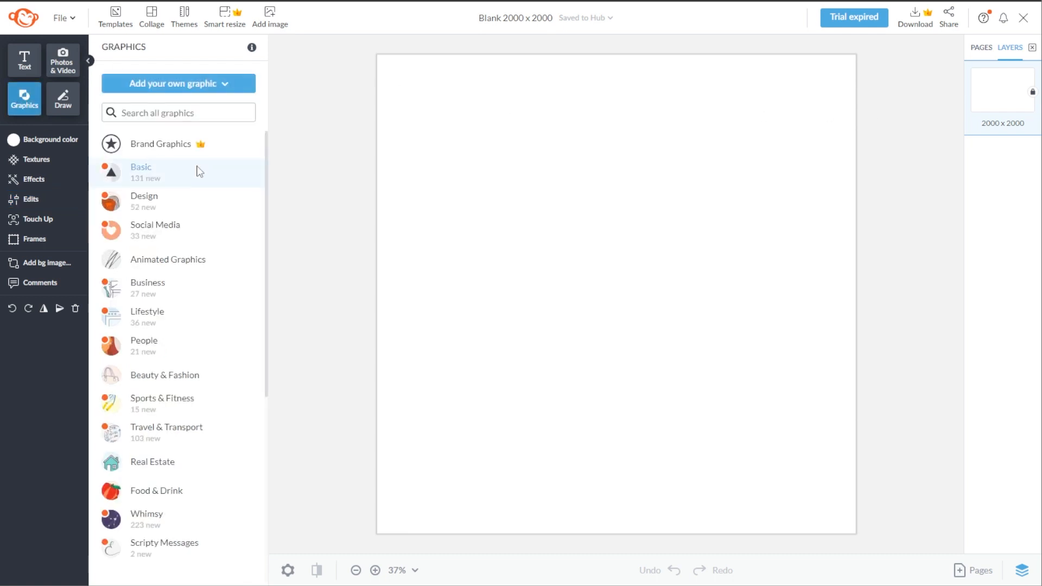
scroll(199, 171, "down", 5)
scroll(199, 172, "down", 2)
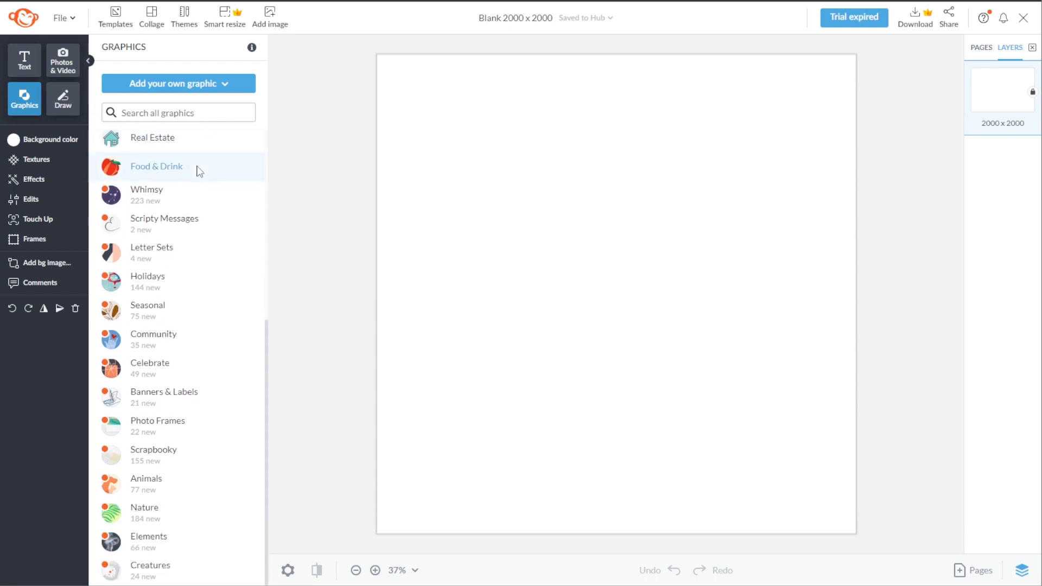
left_click(181, 112)
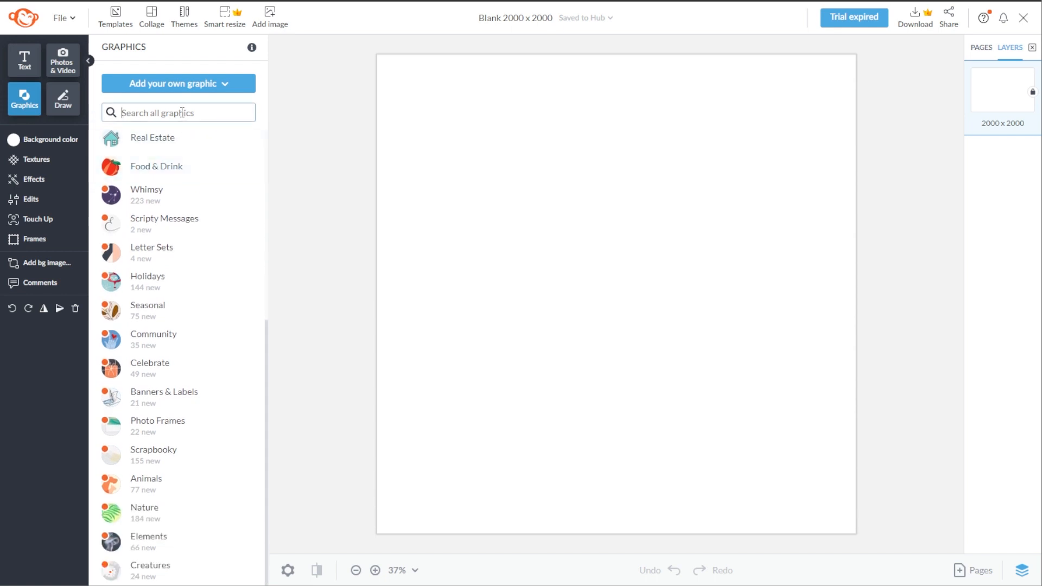
type("minimal")
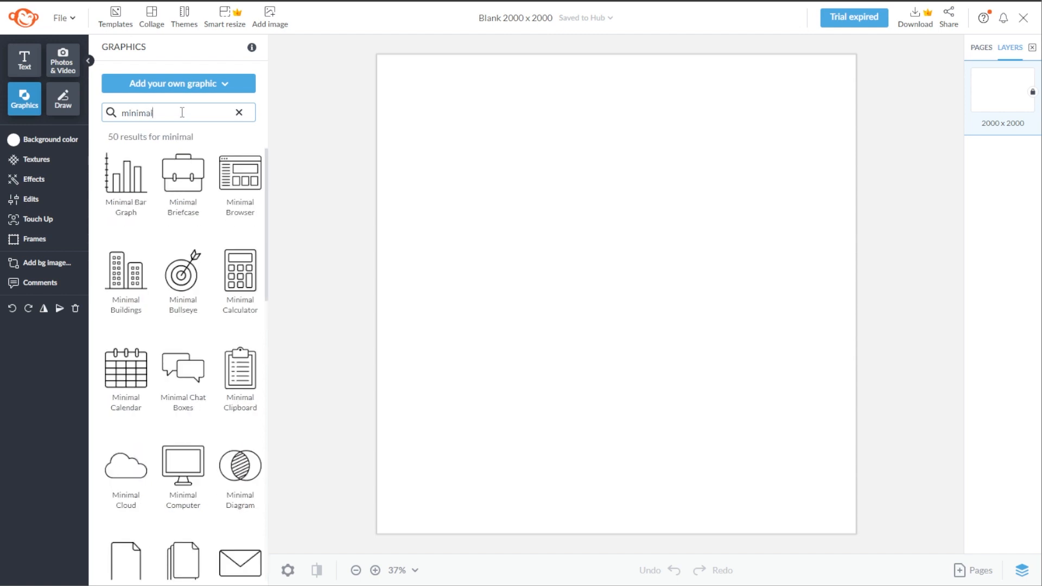
scroll(179, 252, "down", 6)
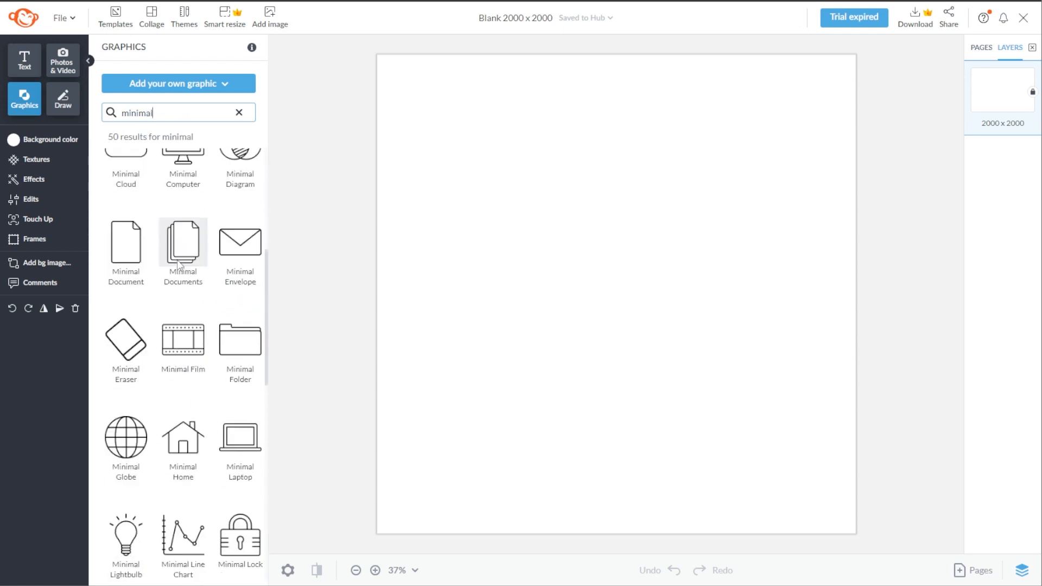
scroll(179, 261, "up", 1)
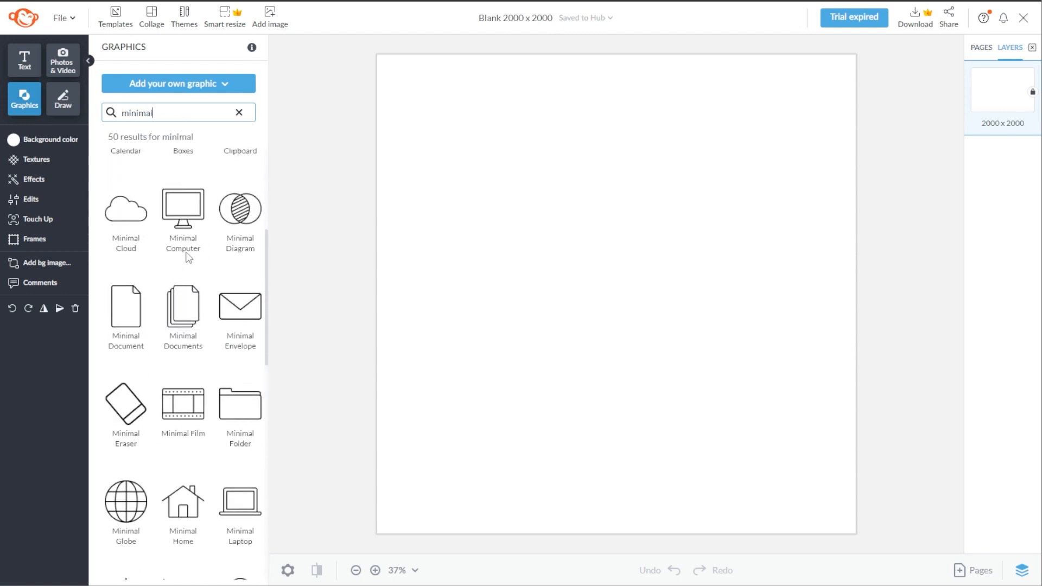
left_click(238, 207)
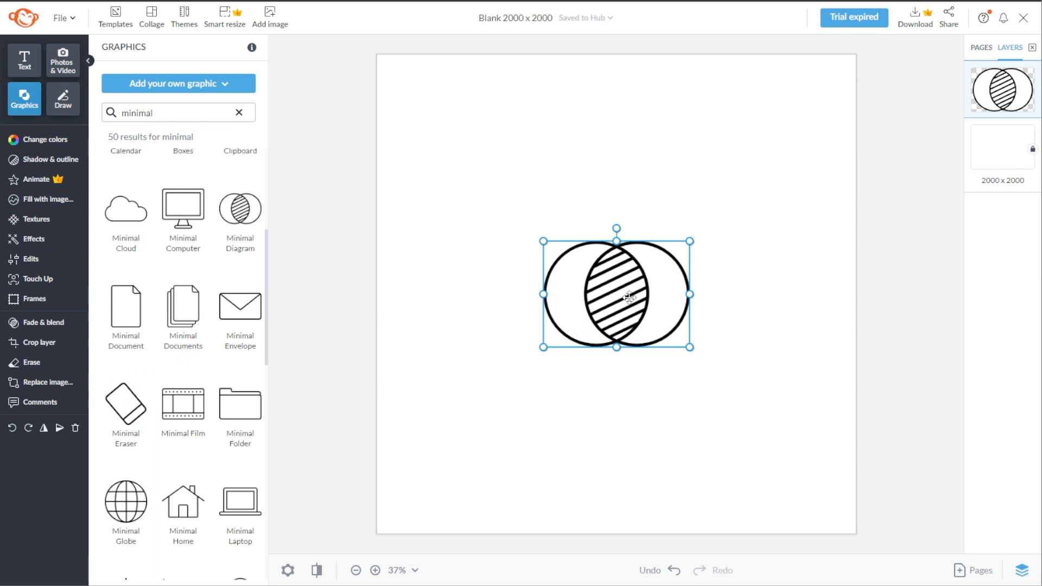
Change the diagram's white fill to the default white-to-grey gradient and open its shadow and outline options.
left_click(34, 142)
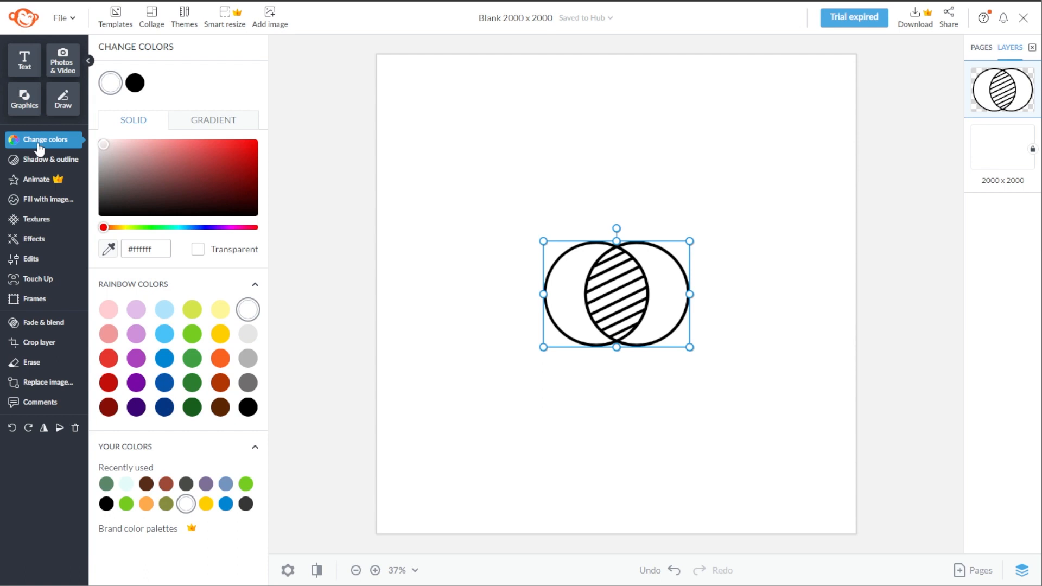
left_click(200, 121)
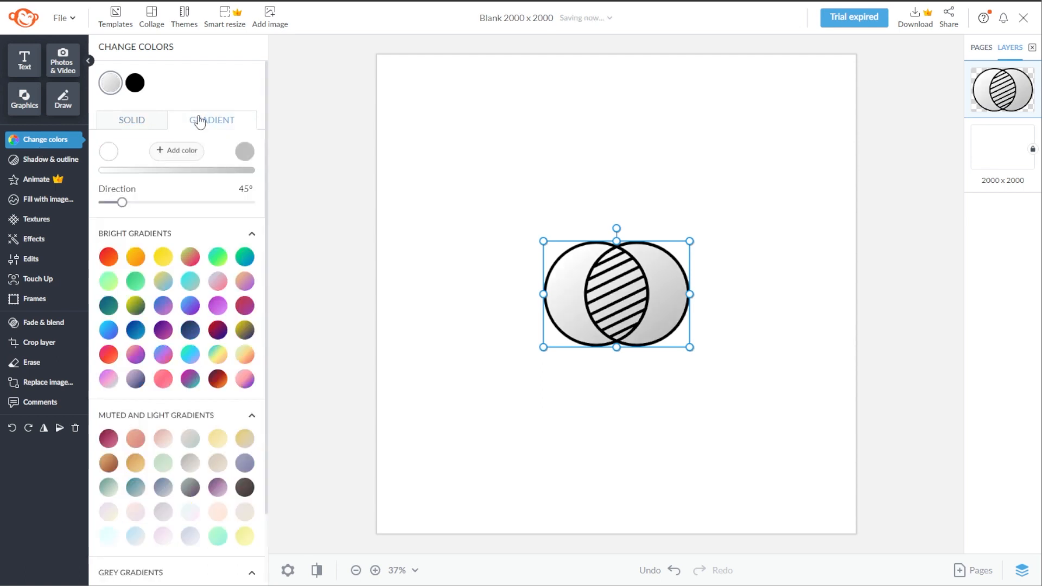
left_click(72, 168)
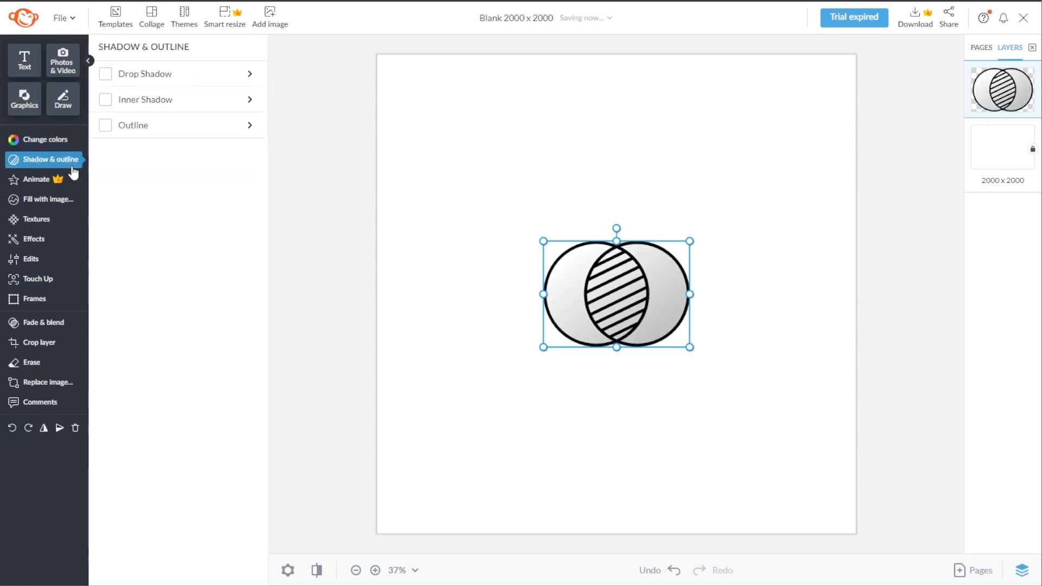
left_click(71, 200)
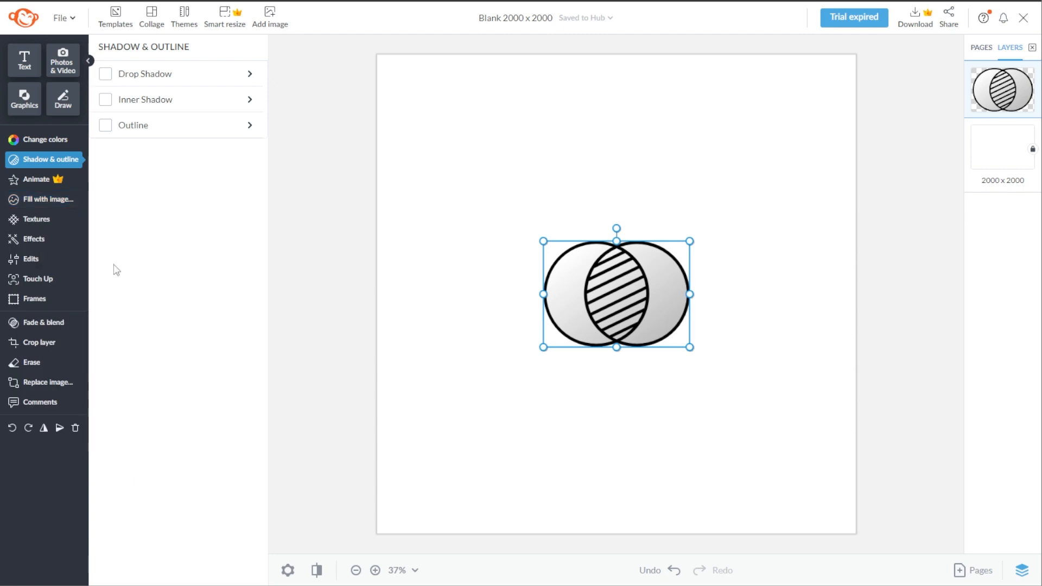
Erase a vertical strip near the diagram's left edge and a horizontal band across its middle with the round eraser.
left_click(54, 367)
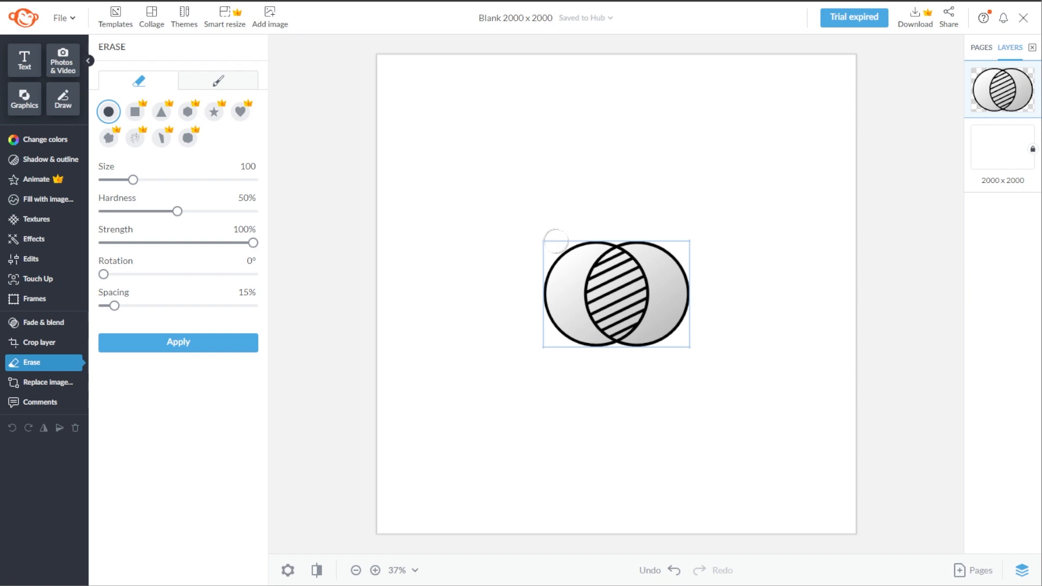
left_click_drag(558, 325, 556, 353)
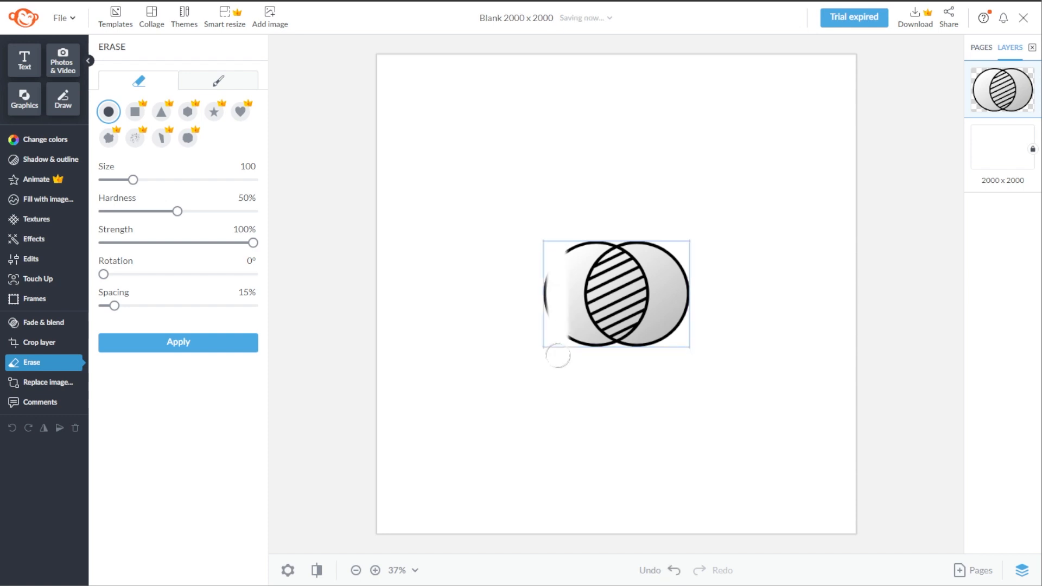
left_click_drag(541, 292, 723, 289)
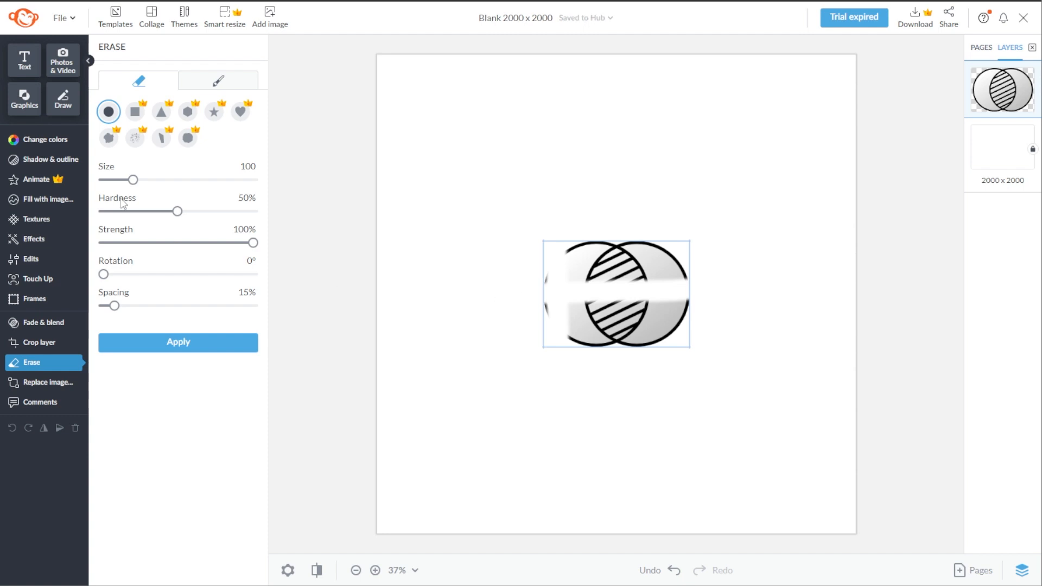
Add a tapered gold paint stroke from the Design graphics and move the diagram down below it.
left_click(24, 98)
left_click(160, 191)
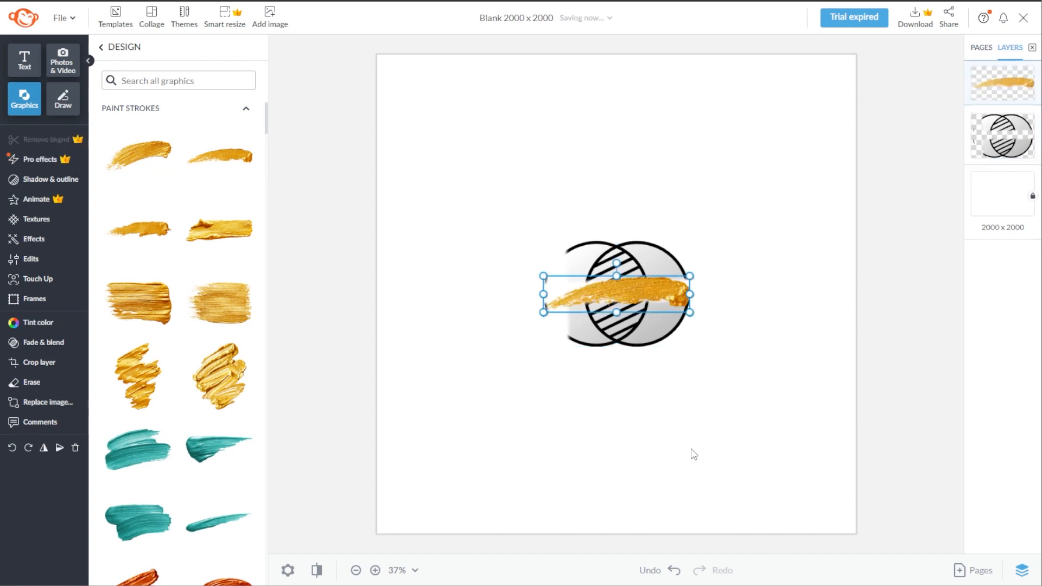
left_click_drag(657, 300, 672, 400)
left_click(827, 358)
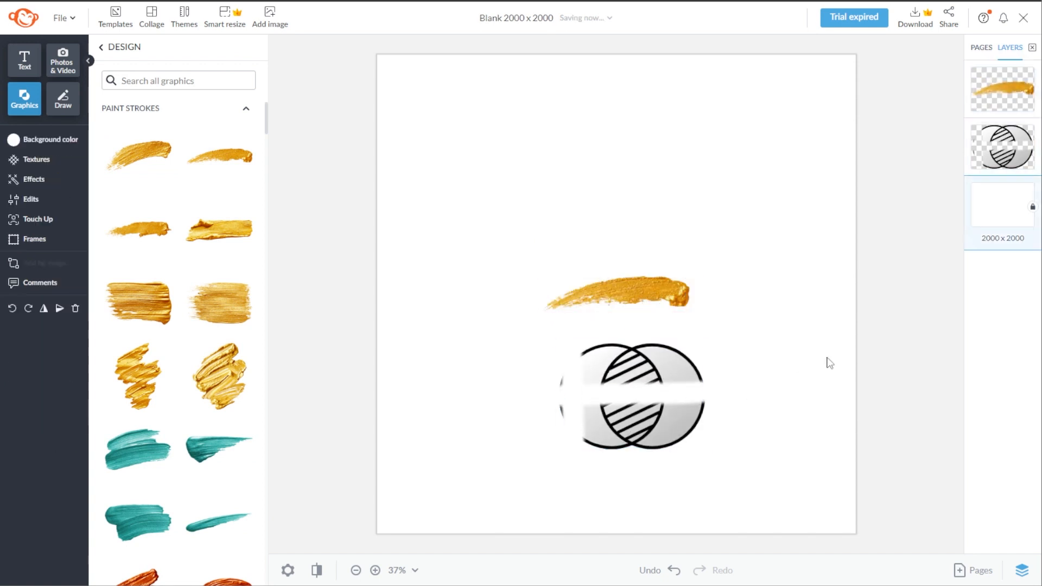
Enlarge the gold paint stroke and move it down so it overlaps the upper half of the diagram.
left_click(1022, 571)
left_click(1022, 574)
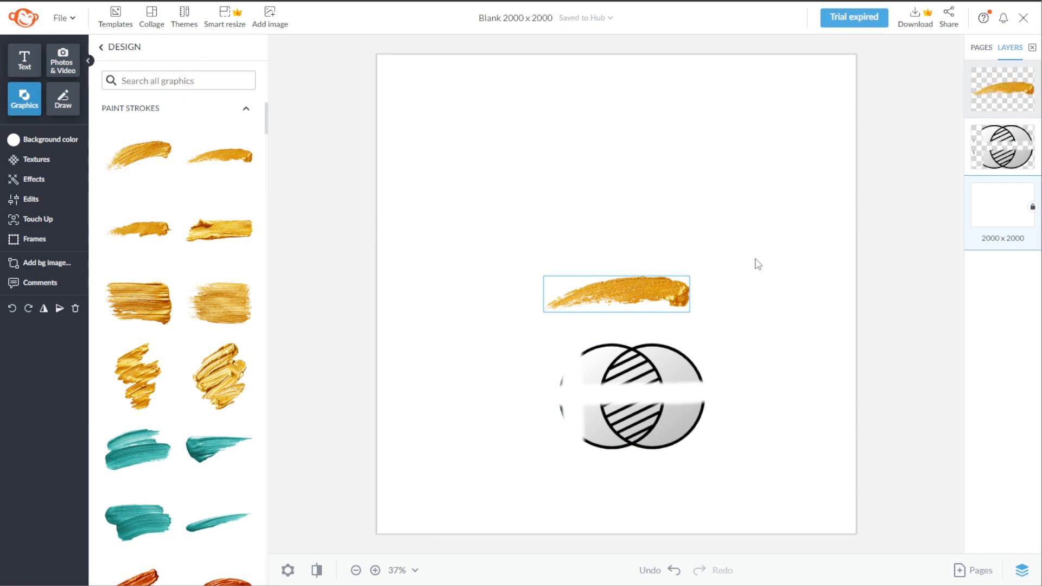
left_click(659, 303)
mouse_move(691, 313)
left_mouse_down()
mouse_move(784, 384)
mouse_move(810, 359)
left_mouse_up()
mouse_move(795, 308)
left_mouse_down()
mouse_move(708, 343)
mouse_move(694, 362)
left_mouse_up()
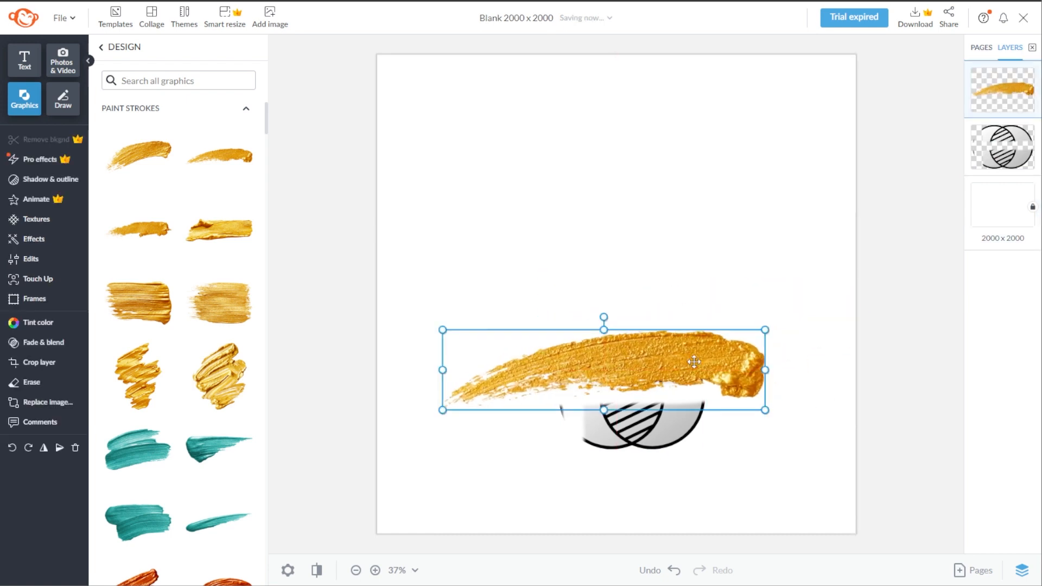
Add the thick gold paint stroke graphic, enlarge it and place it across the centre of the canvas.
left_click(220, 229)
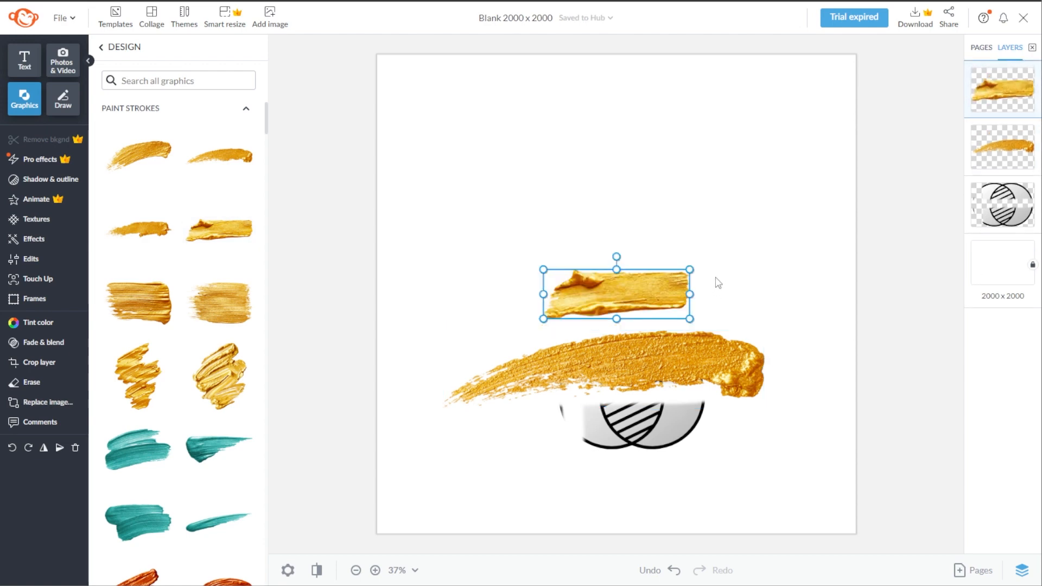
mouse_move(690, 269)
left_mouse_down()
mouse_move(905, 161)
mouse_move(919, 181)
left_mouse_up()
left_click_drag(728, 269, 661, 302)
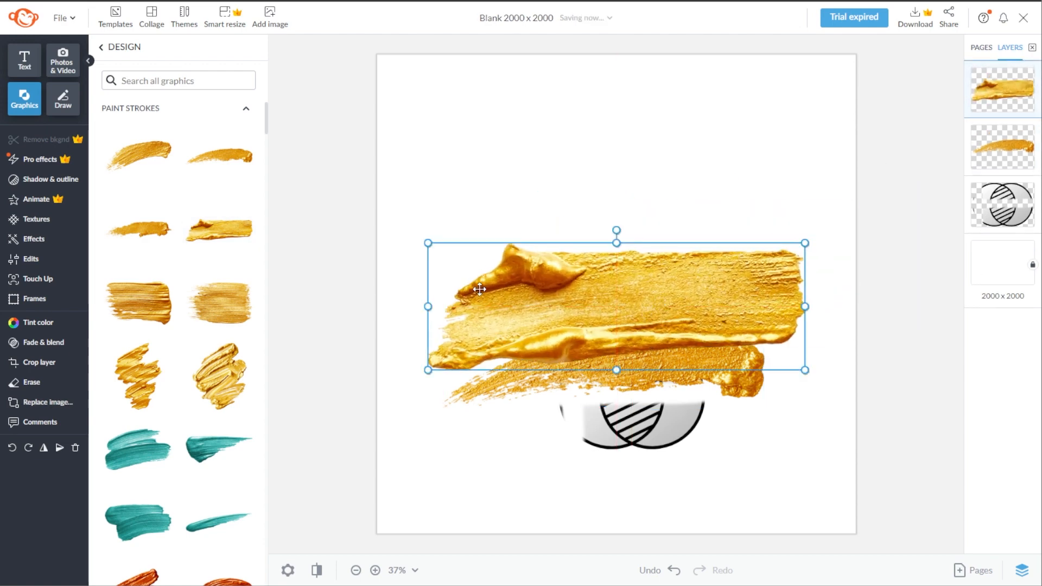
Move the thick gold stroke's layer beneath the diagram layer and shift the stroke up above the tapered stroke.
mouse_move(999, 87)
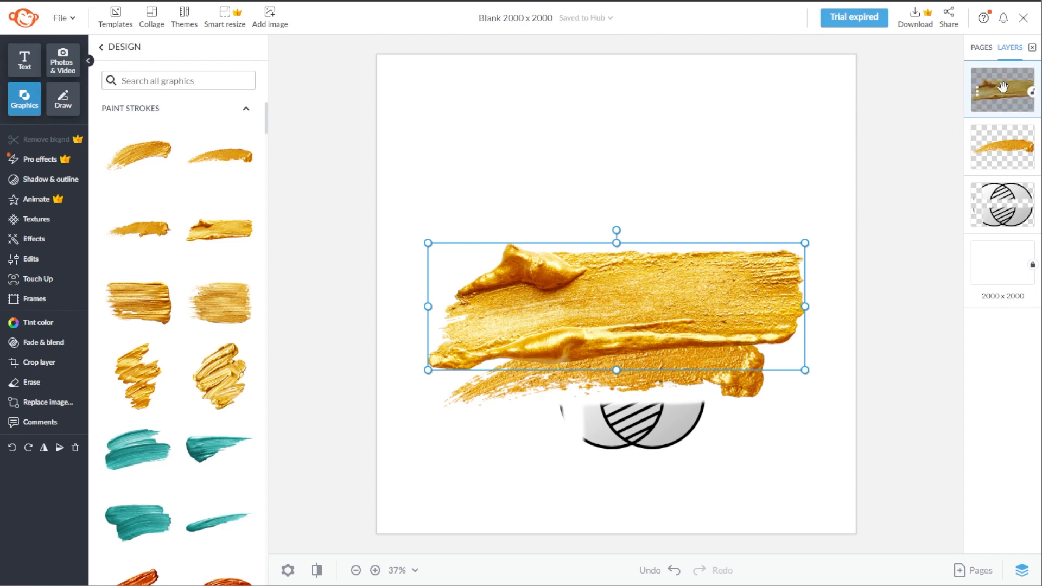
left_click_drag(1002, 101, 1004, 213)
mouse_move(778, 289)
left_mouse_down()
mouse_move(792, 378)
mouse_move(768, 237)
left_mouse_up()
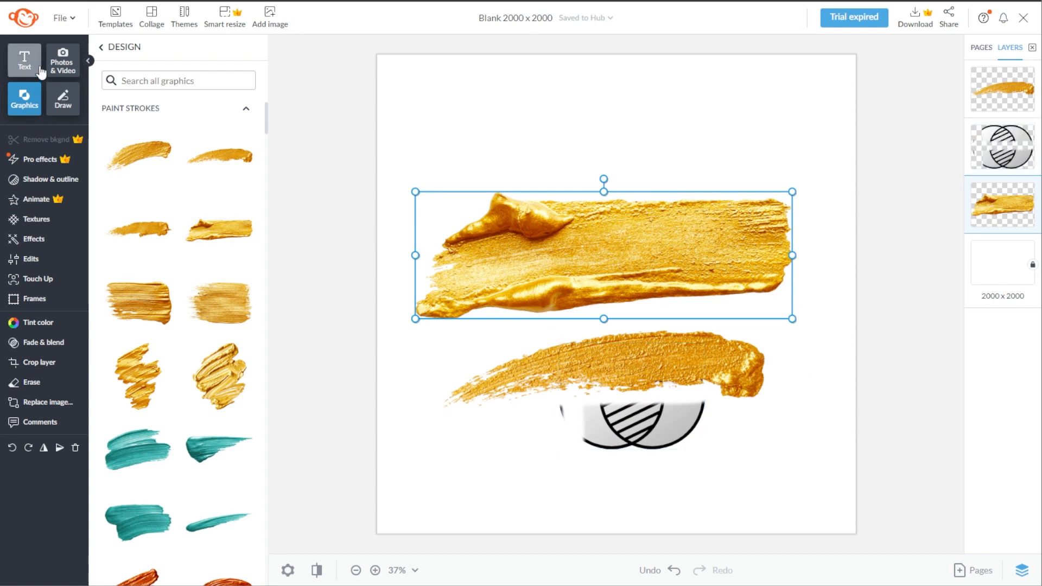
Add the "SMILE A LOT." text layout over the gold paint strokes.
left_click(40, 71)
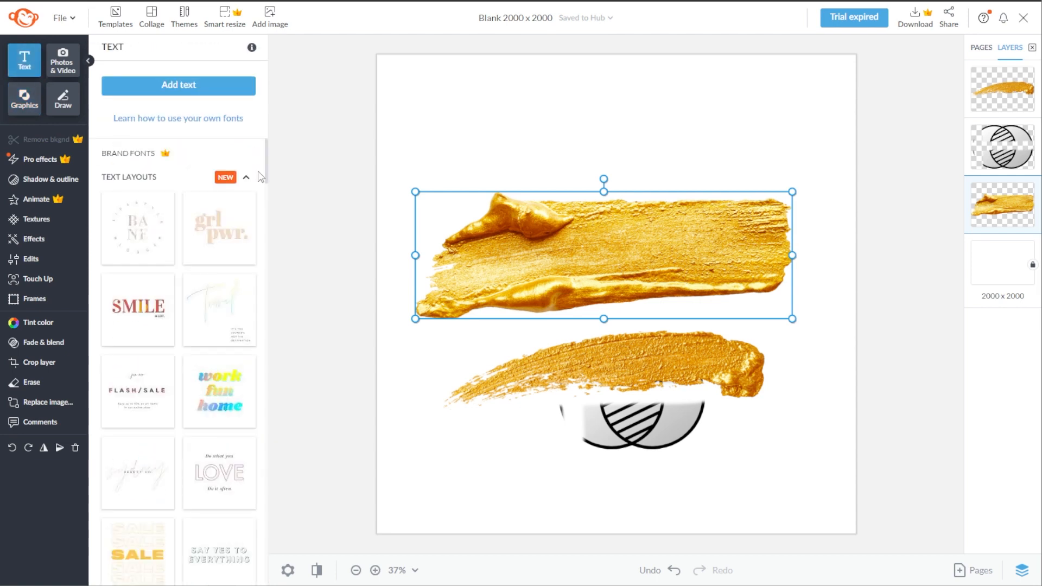
left_click_drag(266, 163, 267, 185)
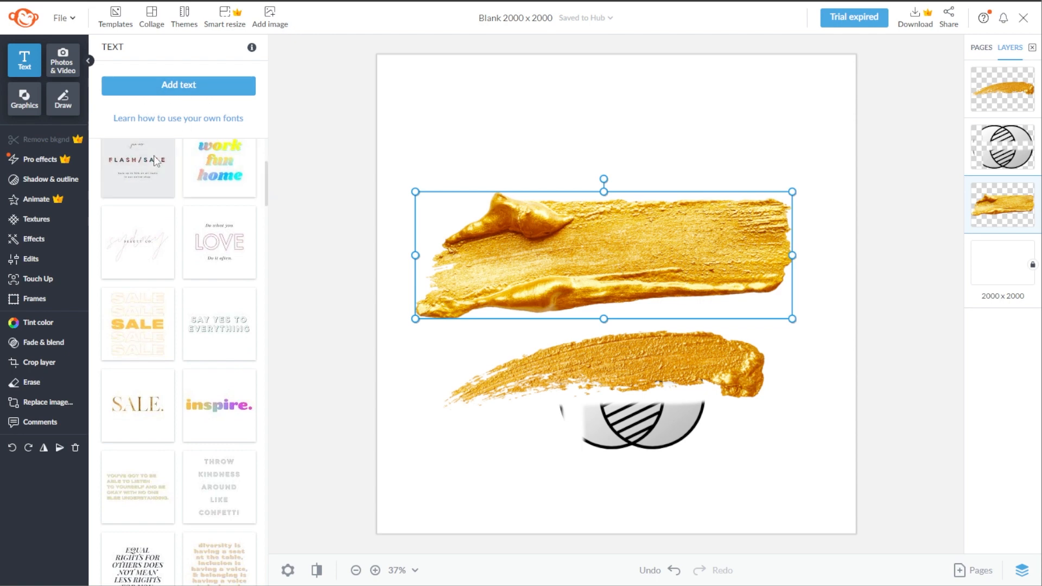
scroll(166, 337, "down", 5)
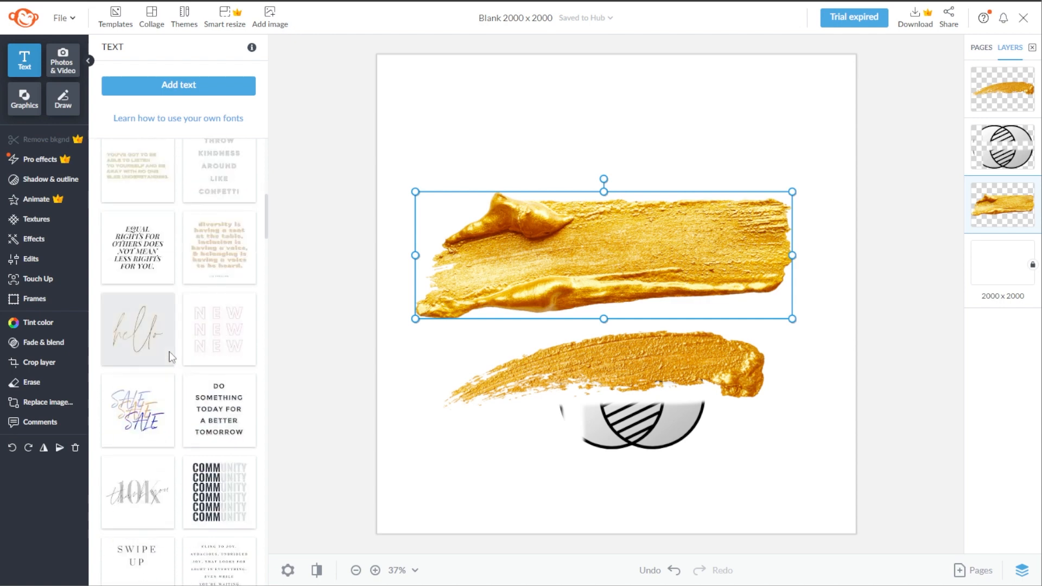
scroll(172, 357, "up", 6)
left_click(145, 223)
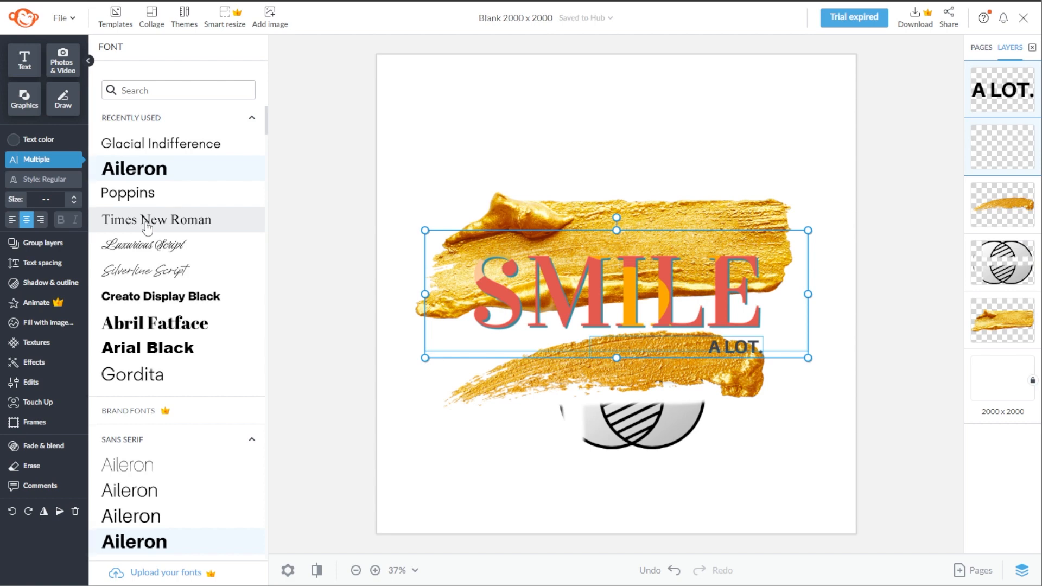
Browse the Shutterstock Basic stock photos for the design.
left_click(61, 62)
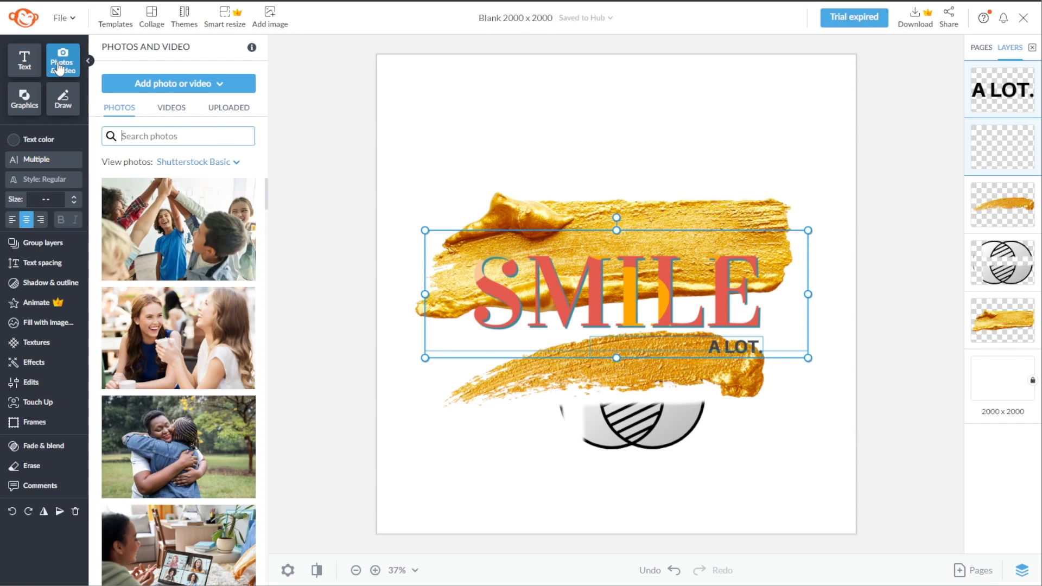
scroll(225, 280, "down", 7)
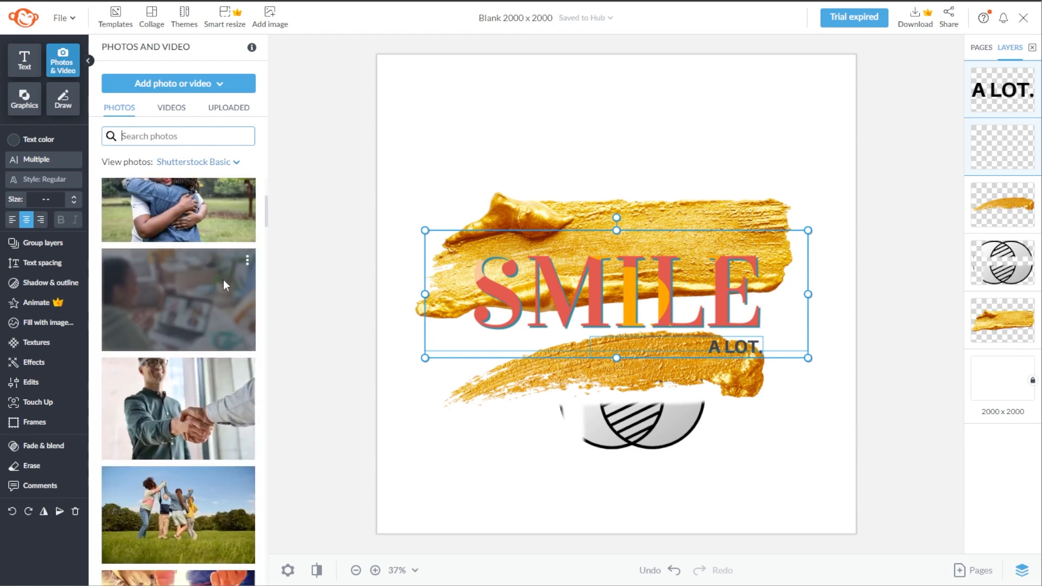
scroll(223, 279, "down", 1)
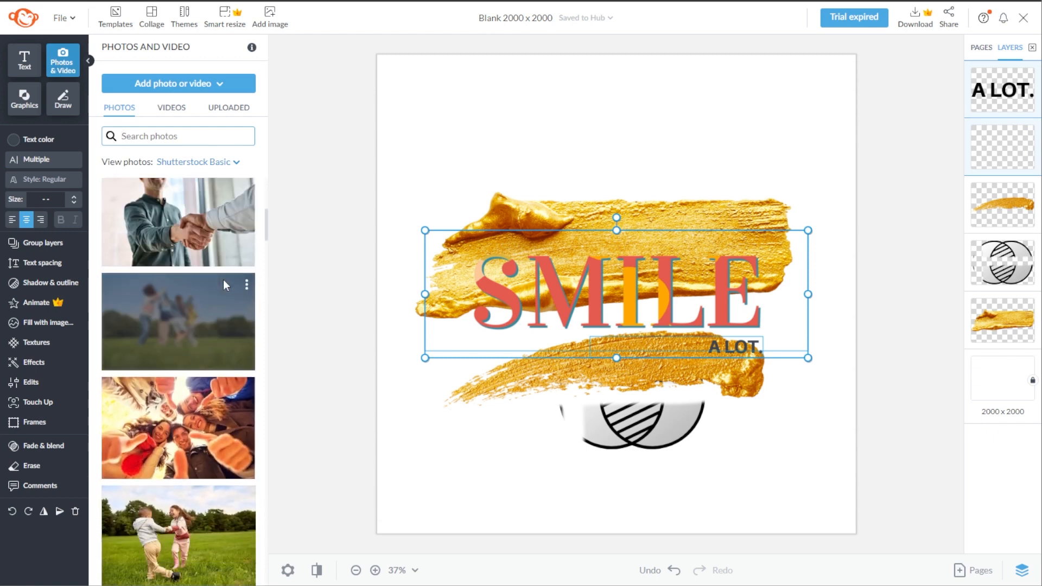
Add the text "BOLD" to the blue canvas and look through the font list for a typeface.
left_click(179, 90)
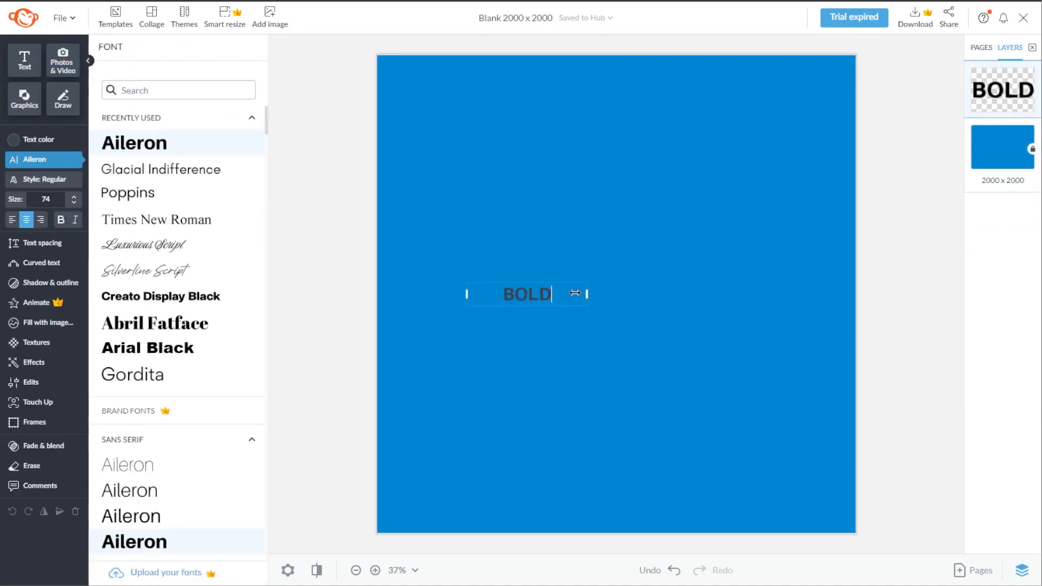
scroll(217, 366, "down", 20)
scroll(216, 365, "up", 15)
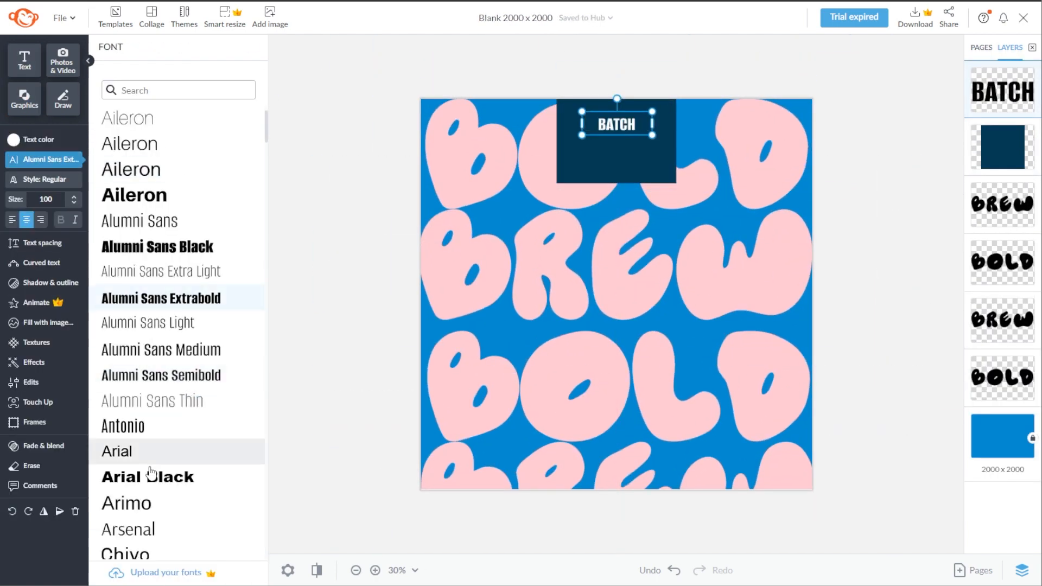
scroll(177, 298, "down", 10)
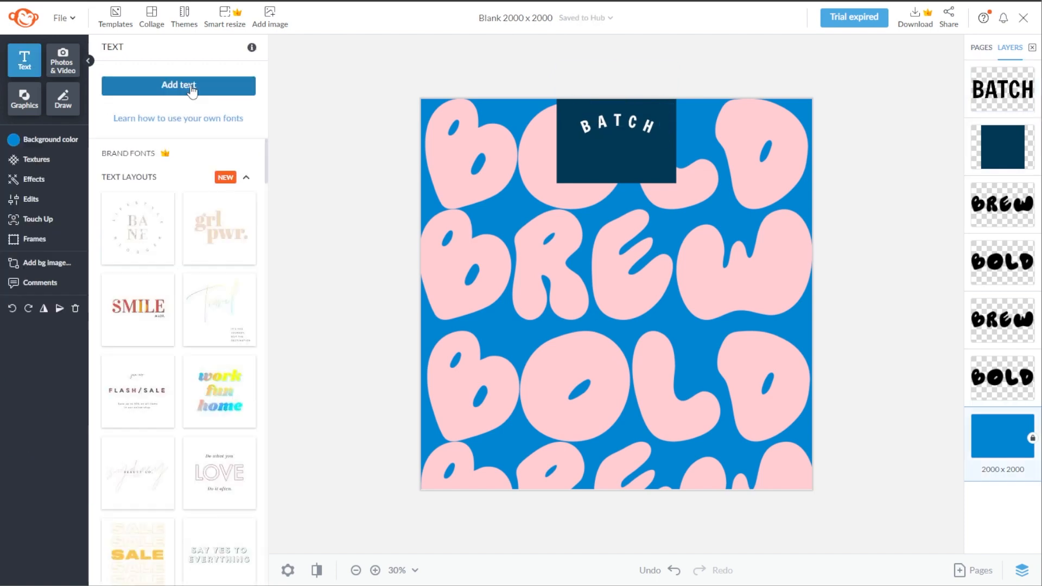